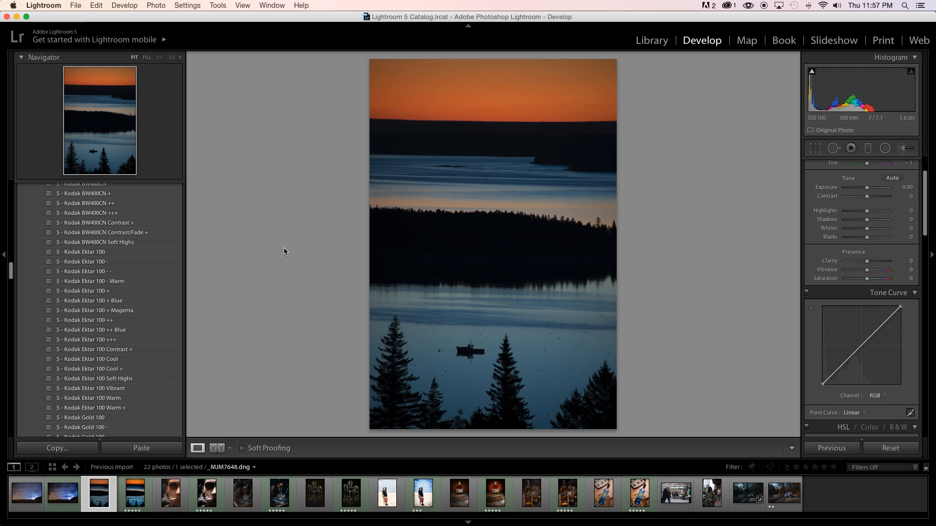
Apply the N - Kodak Ektar 100 Vibrant preset from the VSCO Film 05 - Nikon set to the lake sunset photo.
scroll(111, 341, up, 6)
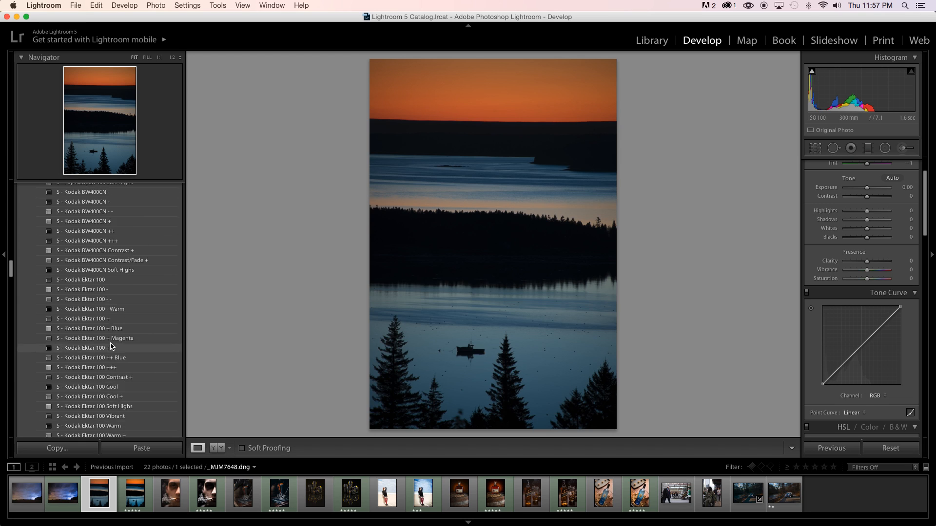
scroll(111, 347, up, 8)
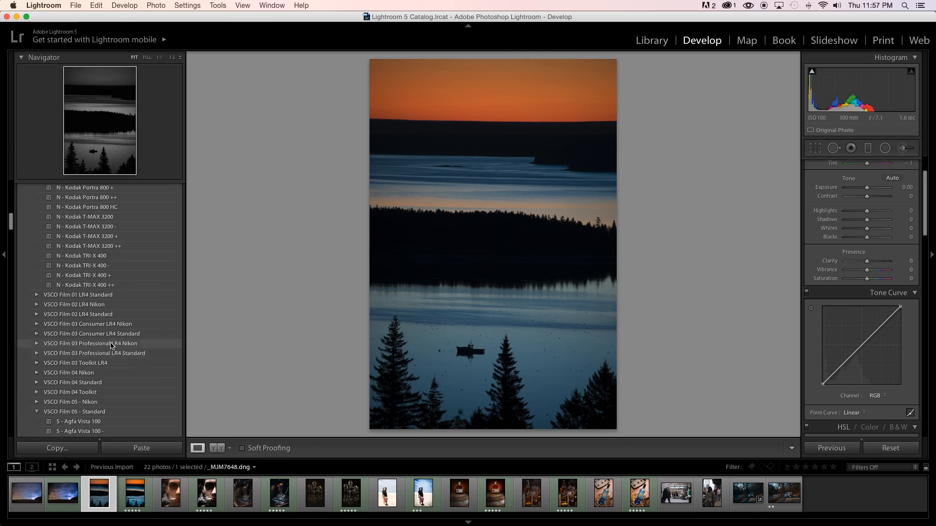
click(108, 347)
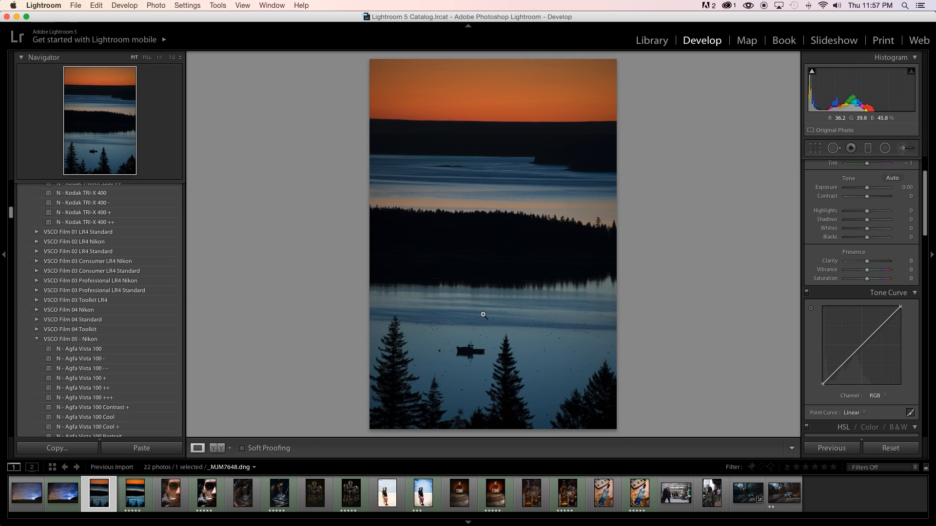
scroll(49, 389, down, 10)
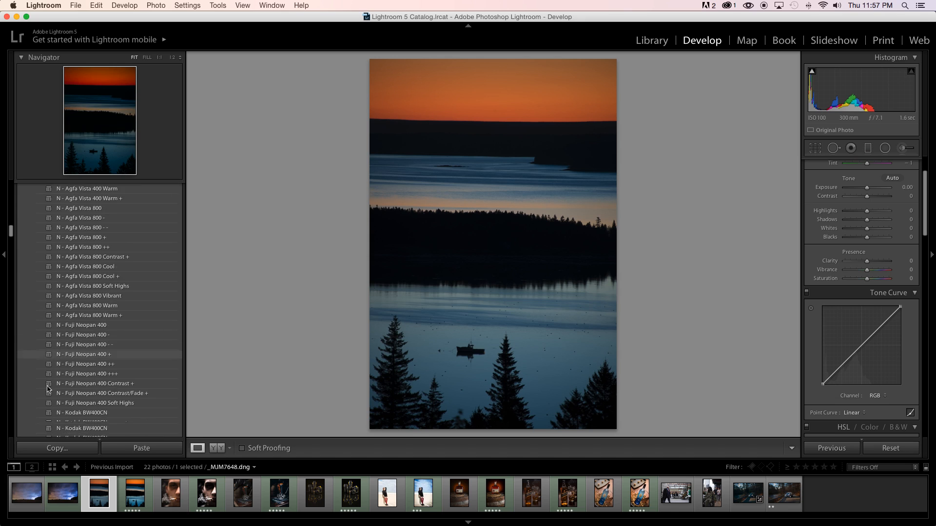
scroll(48, 388, down, 5)
scroll(47, 389, up, 7)
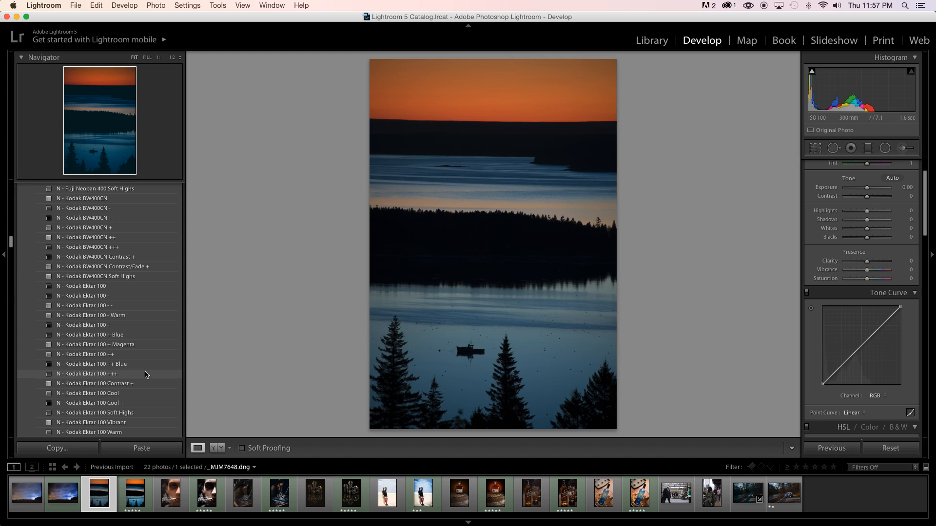
scroll(146, 375, down, 2)
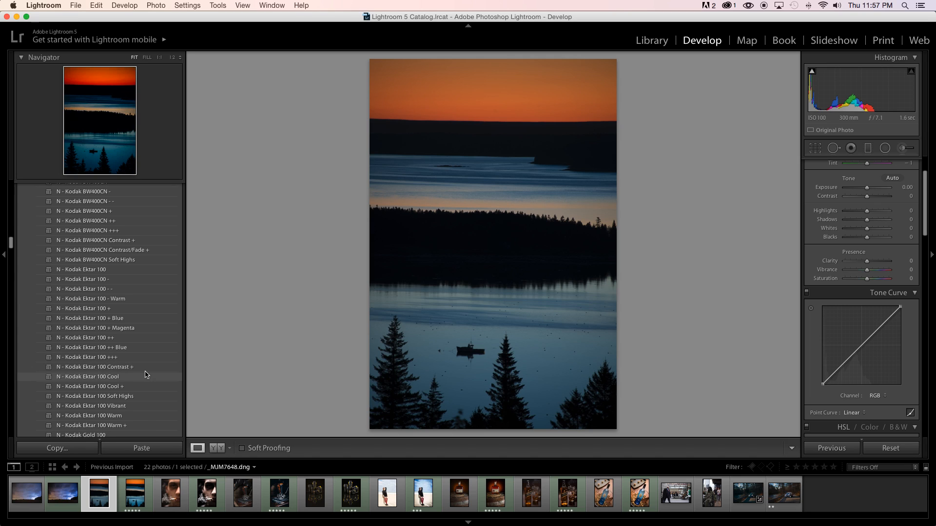
scroll(146, 374, down, 3)
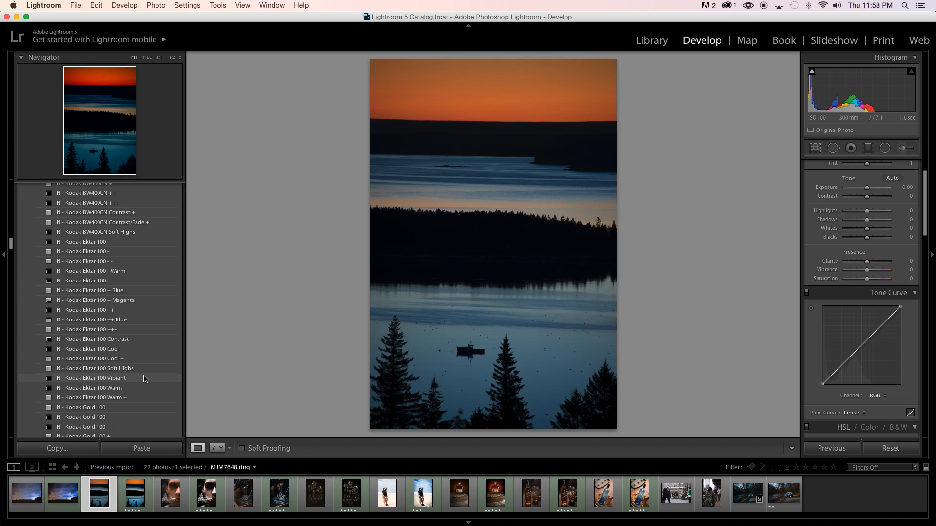
click(145, 380)
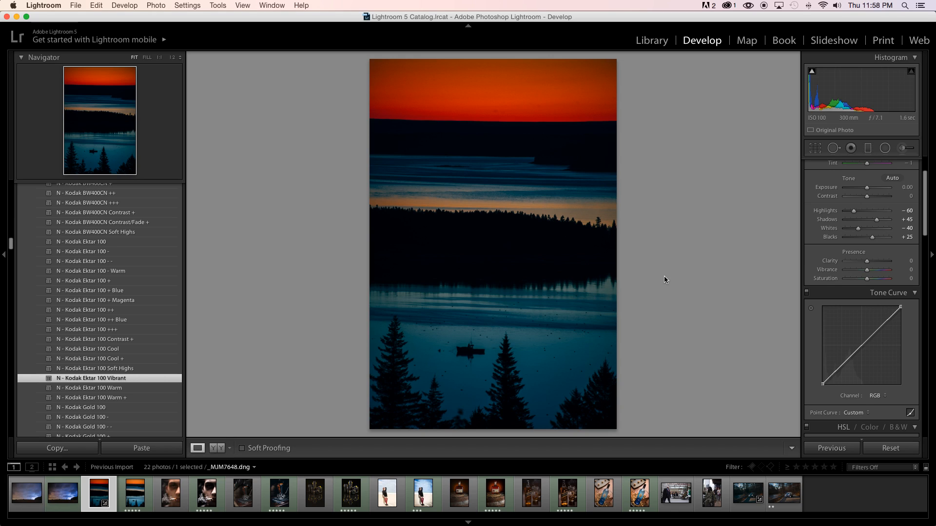
Compare the photo before and after the preset, and inspect the dark specks on the water around the boat at 1:1.
key(backslash)
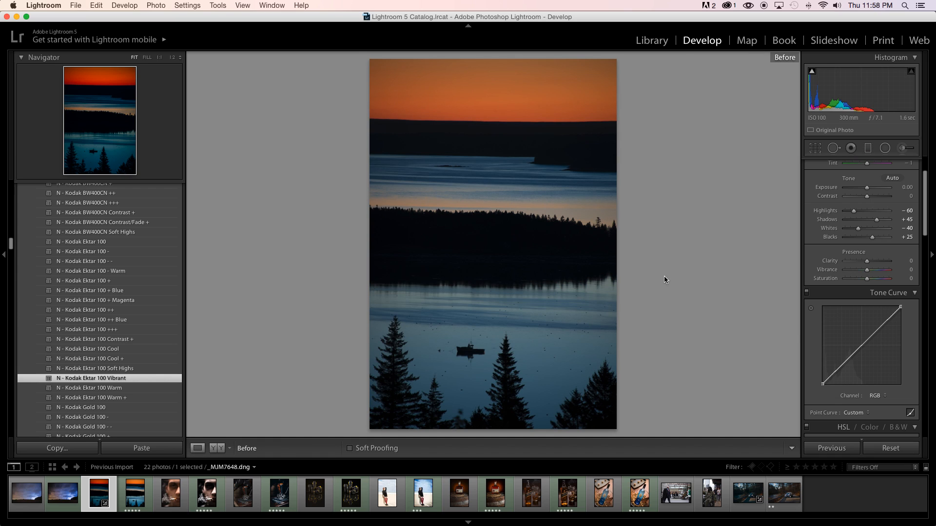
key(backslash)
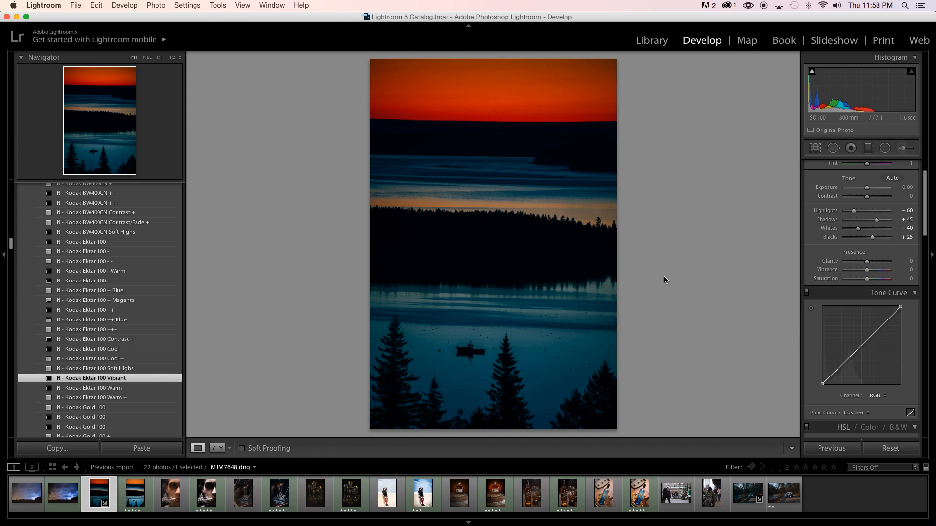
key(backslash)
key(backslash)
click(556, 360)
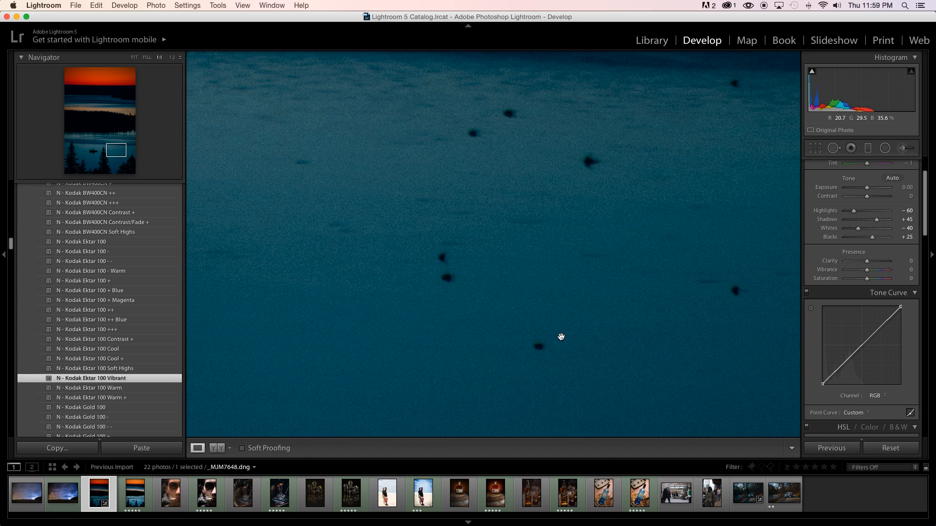
click(525, 341)
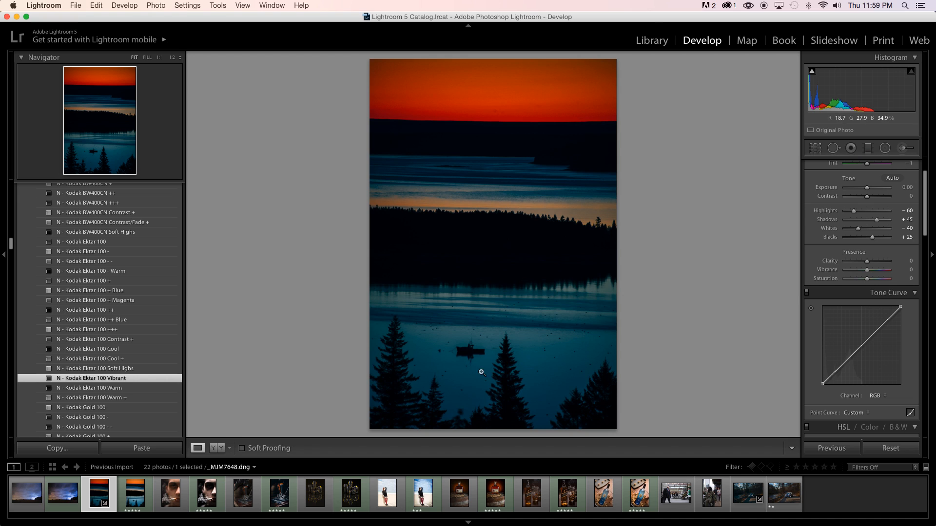
click(435, 348)
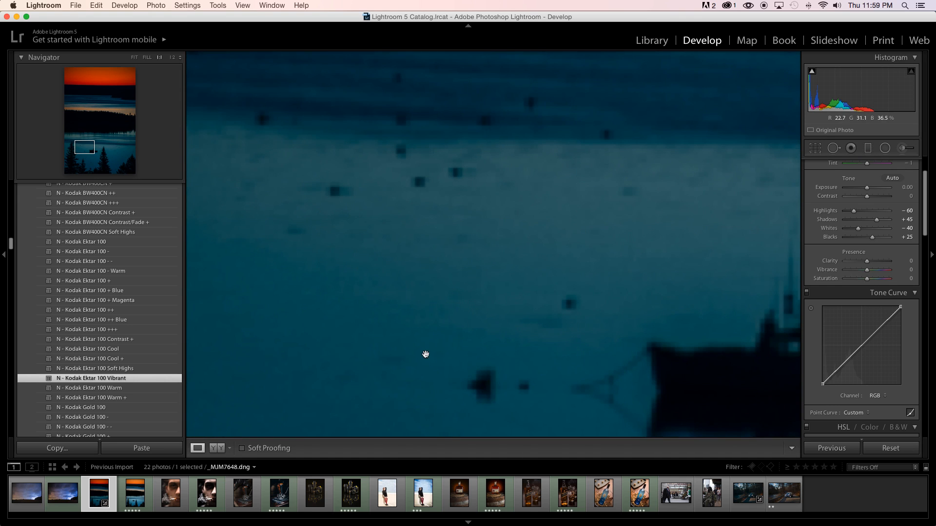
click(417, 319)
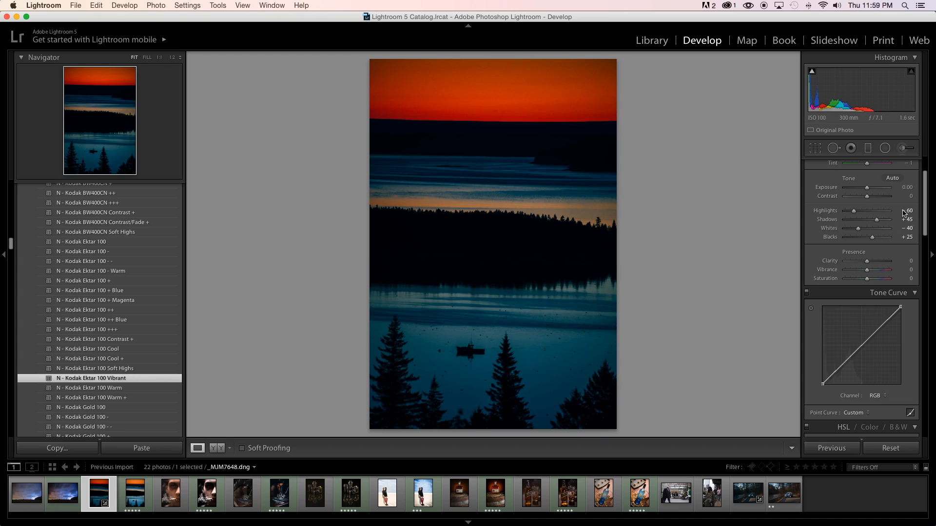
Brighten the foreground water with the Adjustment Brush at size 13, using Exposure 0.52 and Shadows 0.
key(k)
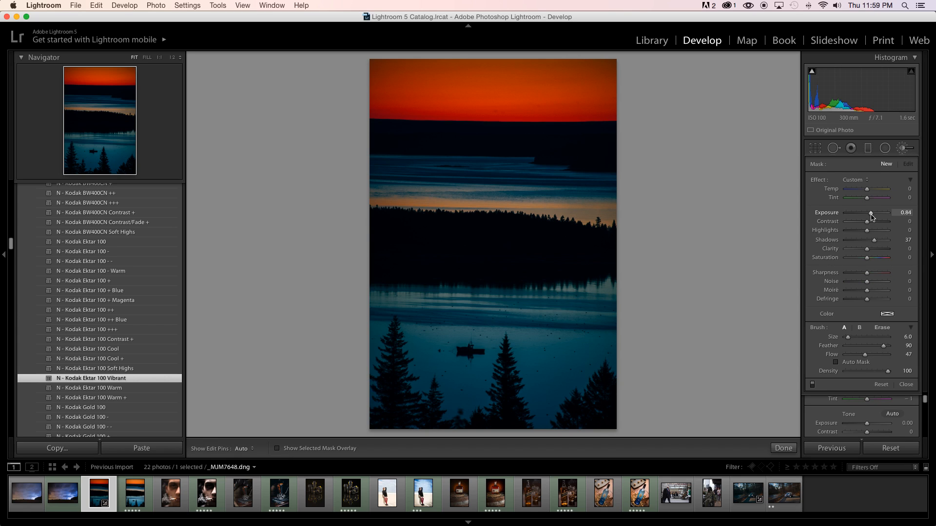
drag(872, 218, 867, 240)
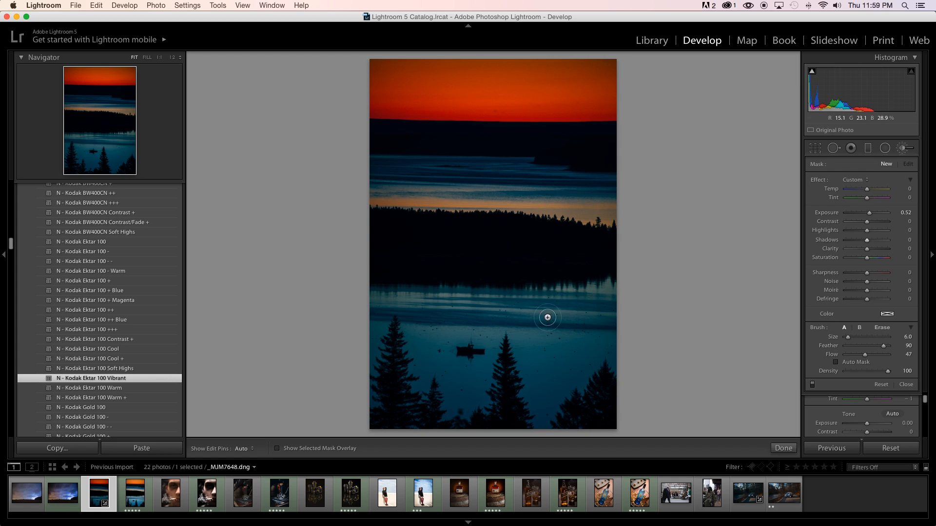
key(bracketright)
key(bracketright)
key(h)
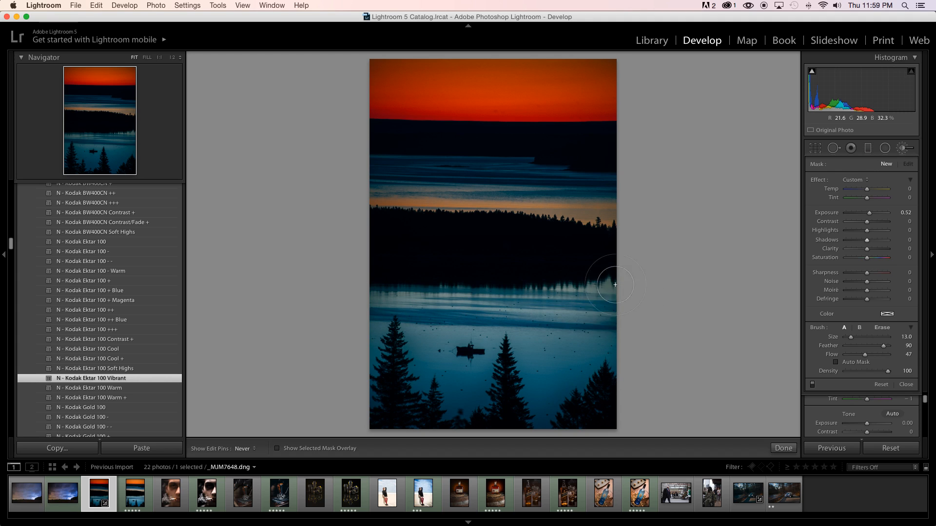
drag(607, 345, 610, 359)
Reduce the brush to size 8 and extend the exposure mask over the upper band of water below the far shore.
key(bracketleft)
key(bracketleft)
key(bracketleft)
key(bracketleft)
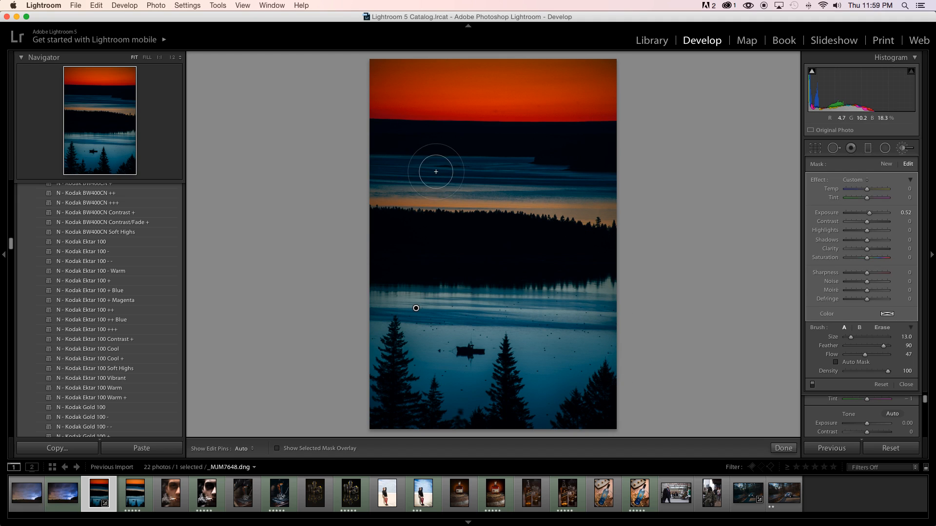
key(bracketleft)
key(h)
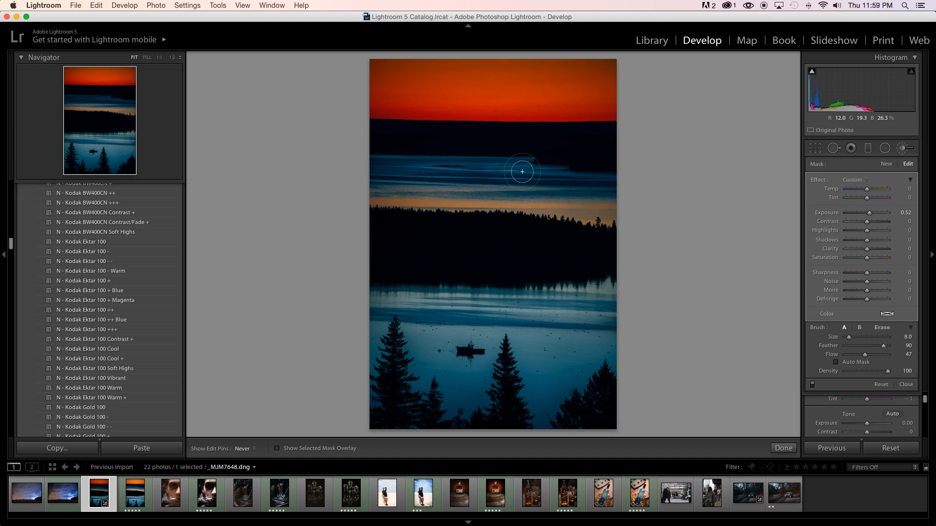
key(h)
key(h)
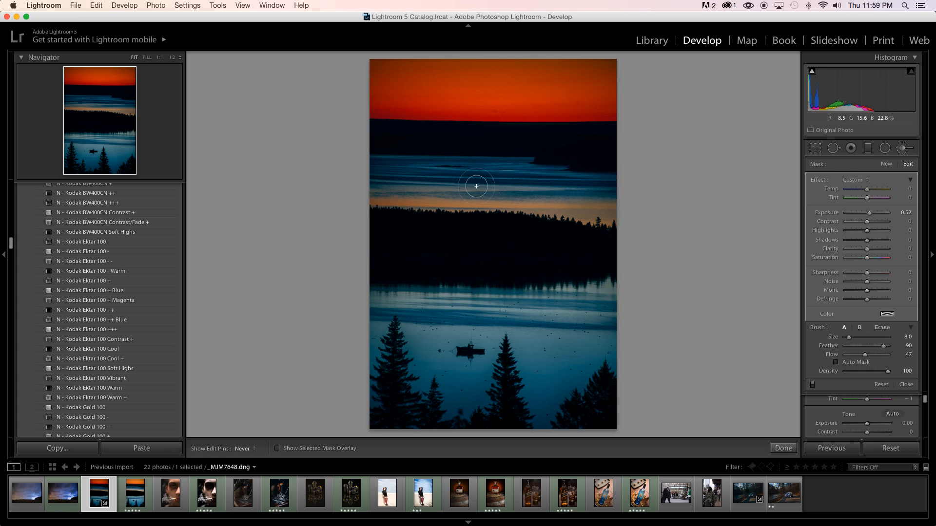
mouse_move(413, 186)
mouse_down()
mouse_move(330, 180)
mouse_move(464, 200)
mouse_move(551, 196)
mouse_move(568, 217)
mouse_move(608, 227)
mouse_move(523, 194)
mouse_move(590, 188)
mouse_move(576, 195)
mouse_move(512, 163)
mouse_move(608, 176)
mouse_up()
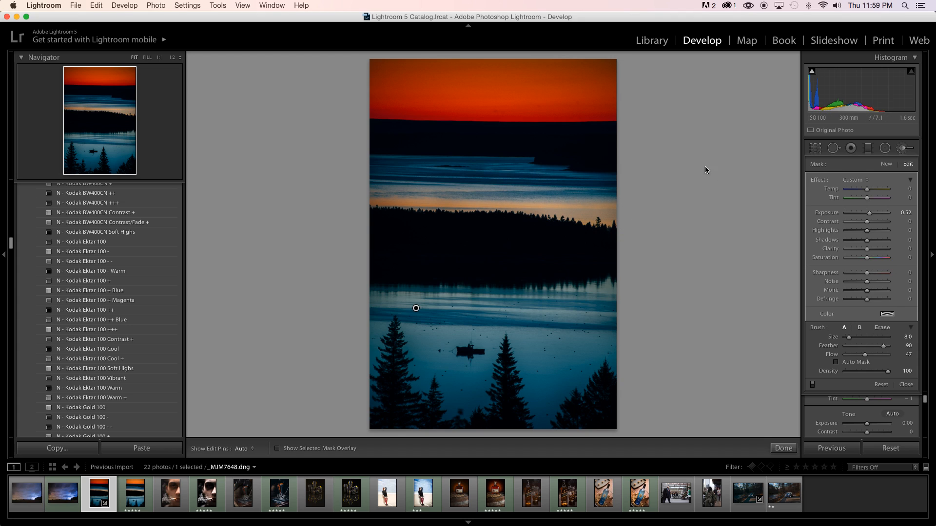
Fill the missed areas around the foreground trees and upper water with the mask overlay shown, and hide the overlay.
click(312, 449)
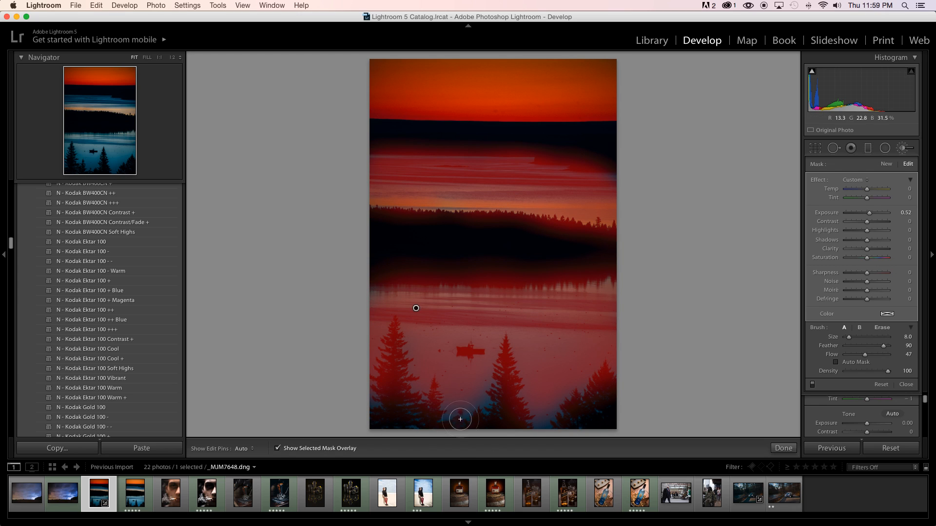
key(h)
key(h)
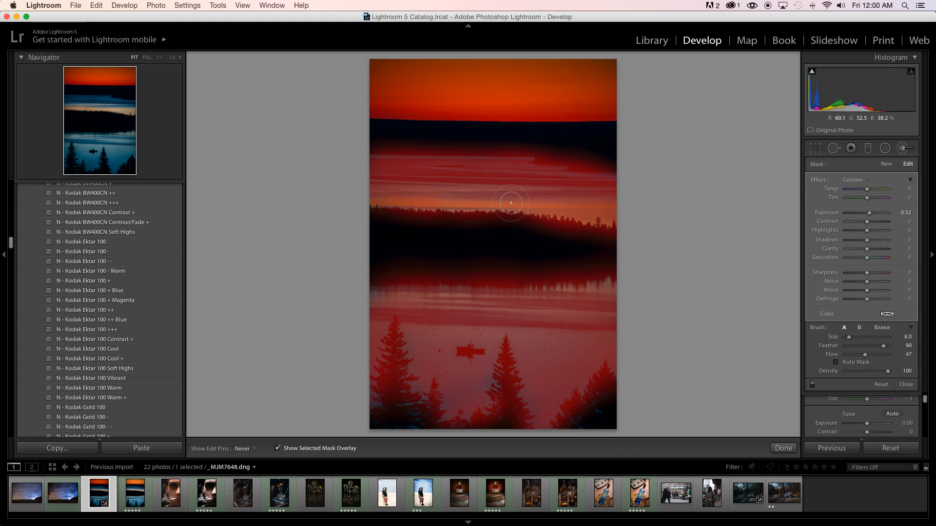
key(h)
key(h)
key(h)
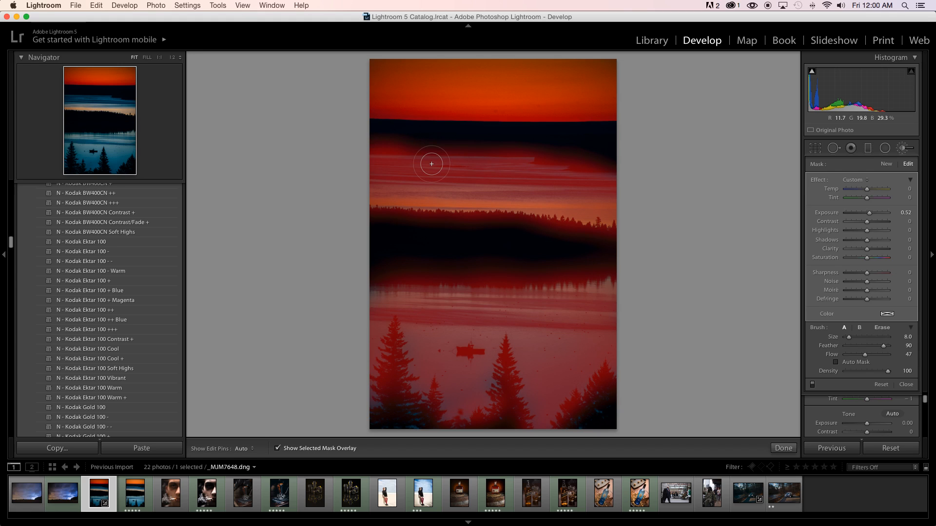
key(h)
click(347, 449)
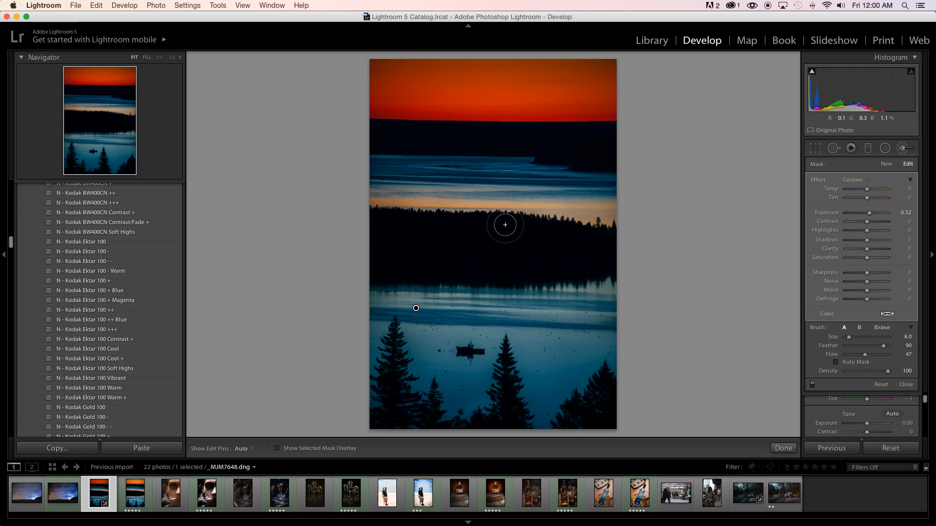
Set the brushed water adjustment to Temp -20, Shadows 35 and Clarity 30, and close the Adjustment Brush.
key(z)
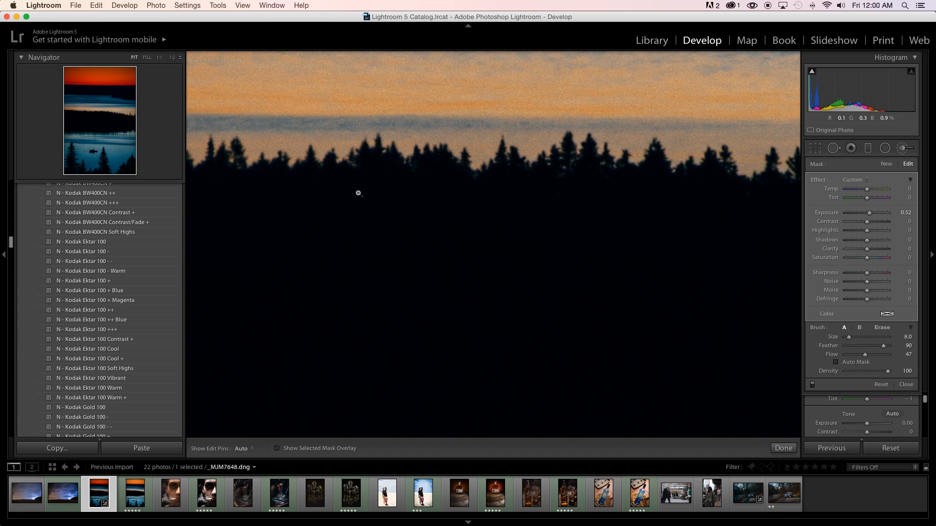
key(z)
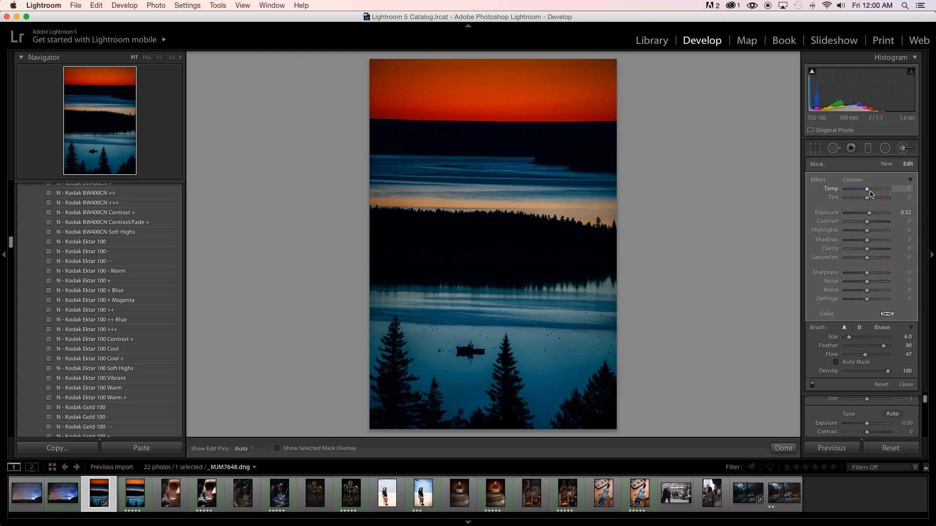
drag(866, 192, 865, 193)
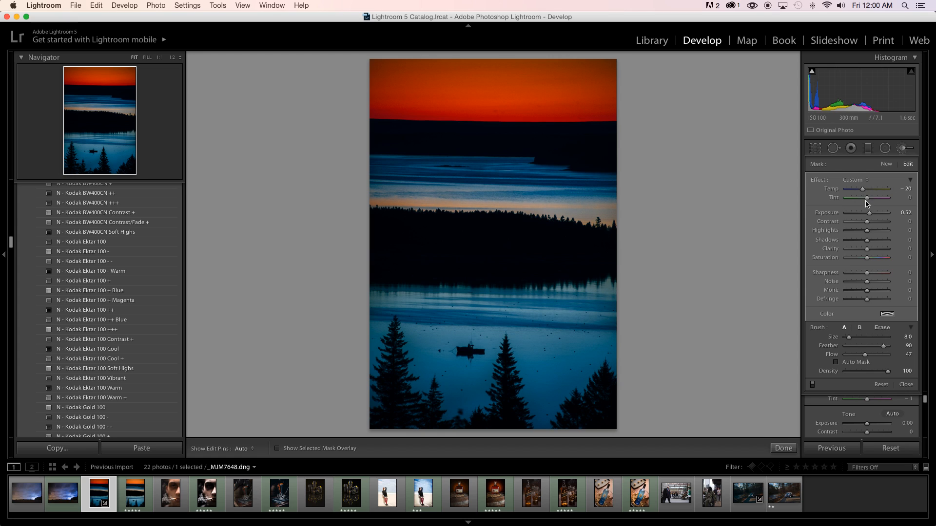
click(872, 241)
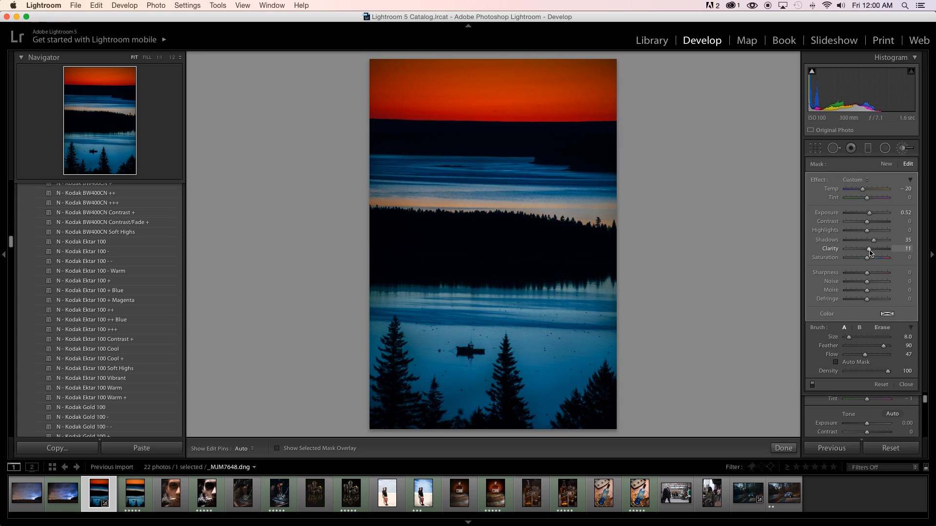
click(871, 249)
drag(872, 250, 896, 249)
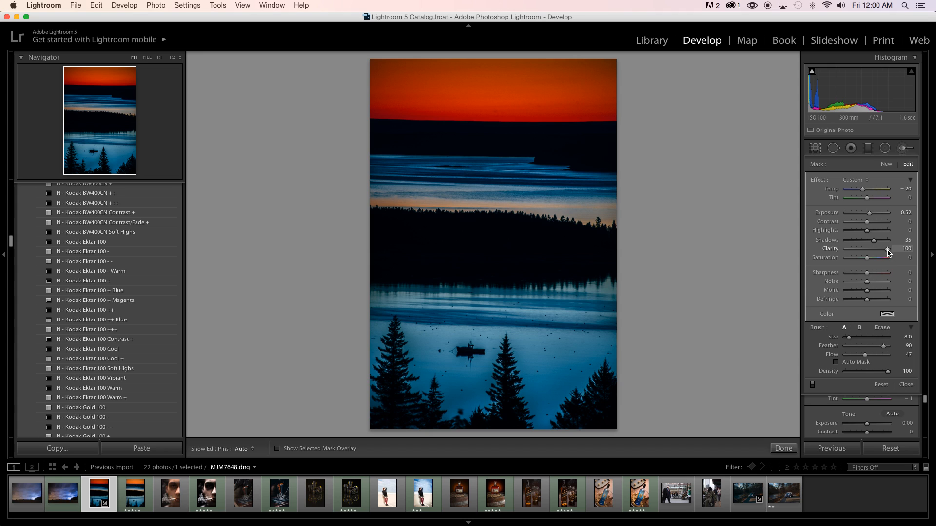
mouse_move(879, 249)
mouse_down()
mouse_move(815, 256)
mouse_move(873, 252)
mouse_up()
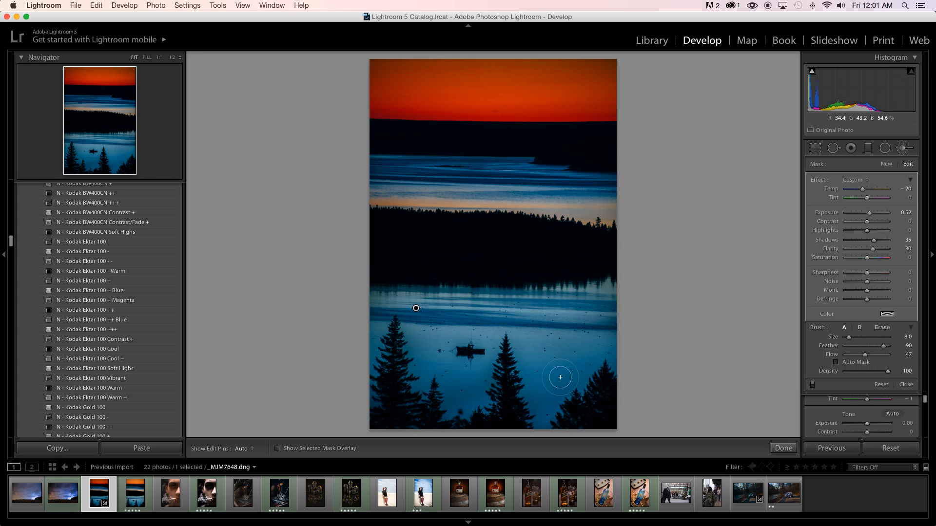
click(903, 149)
Centre the Detail preview on the boat and set the Sharpening Amount to 62.
scroll(884, 222, down, 10)
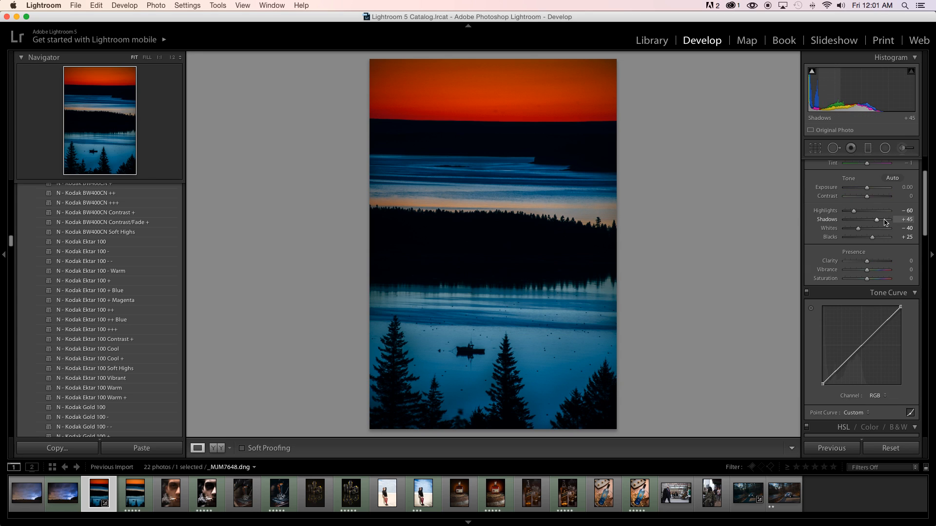
scroll(884, 221, down, 3)
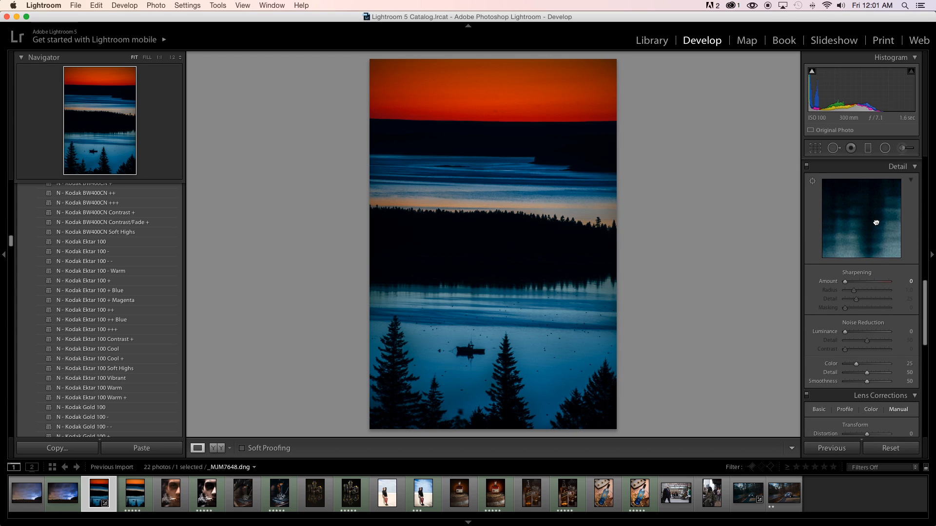
click(872, 250)
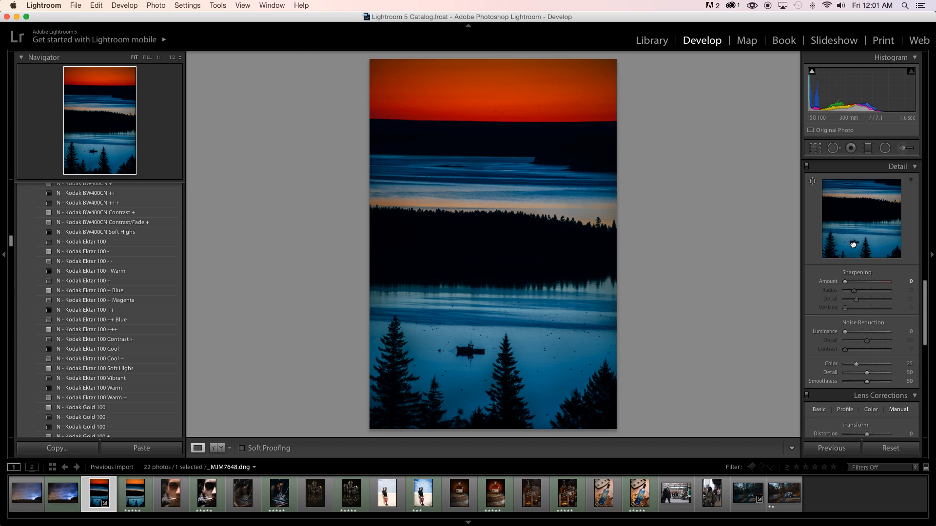
drag(853, 244, 861, 224)
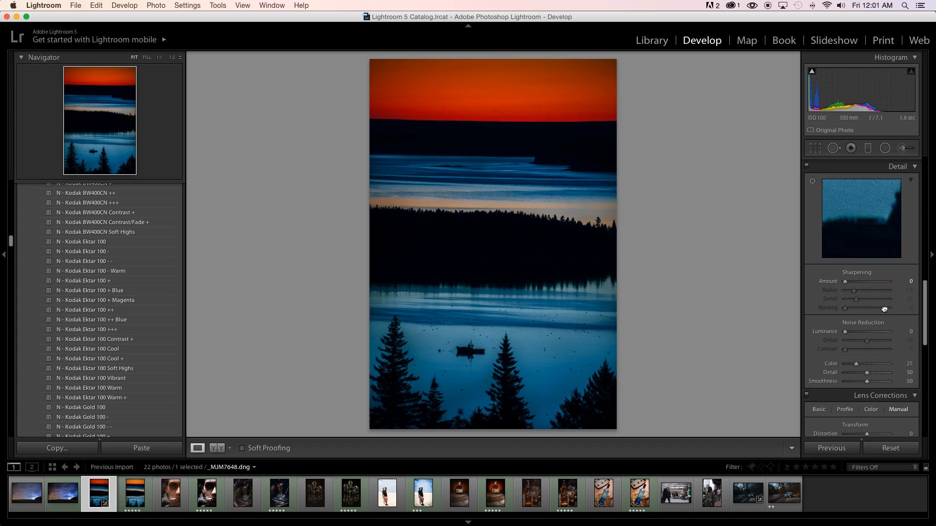
drag(884, 310, 858, 285)
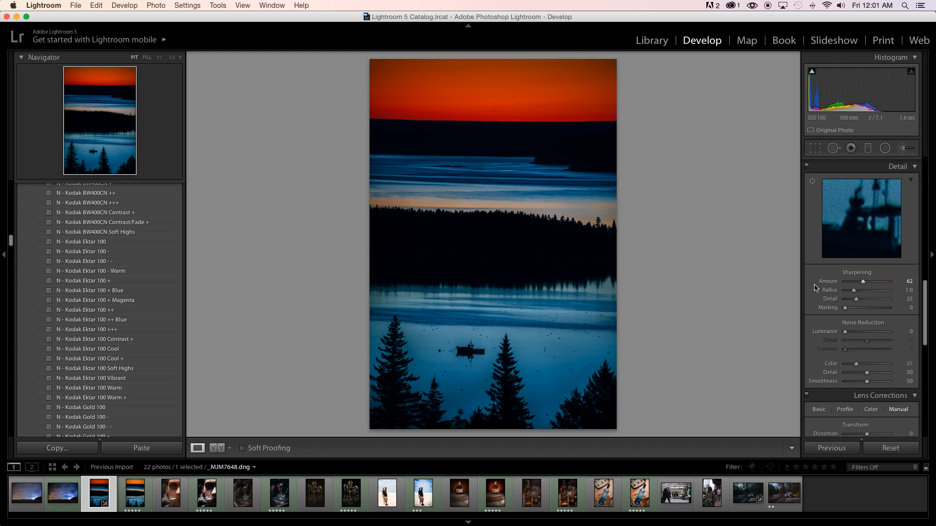
Inspect the noise along the middle treeline and water up close, and set the Grain Amount to 0.
click(597, 222)
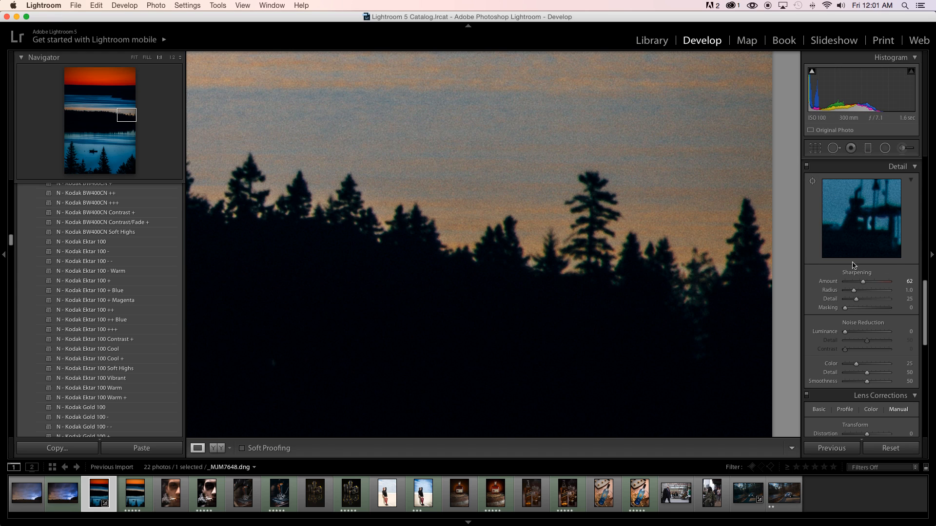
click(599, 279)
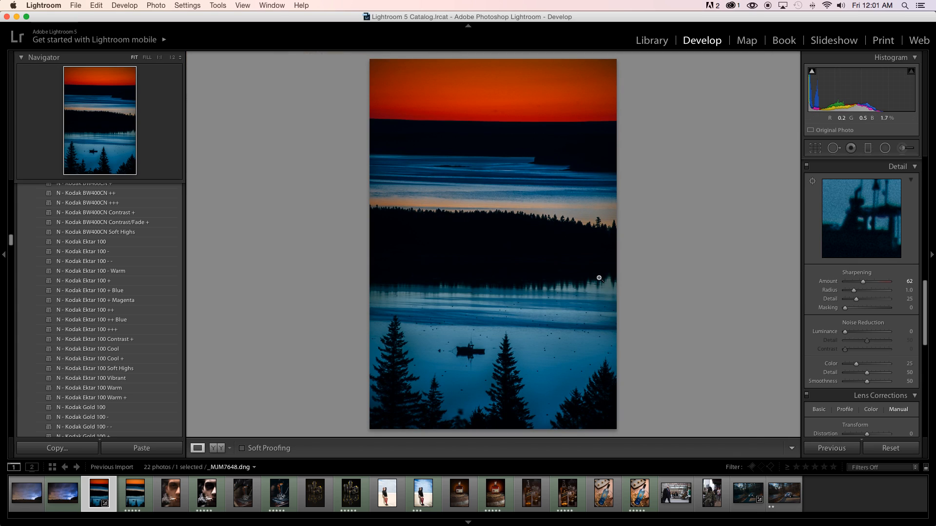
click(463, 210)
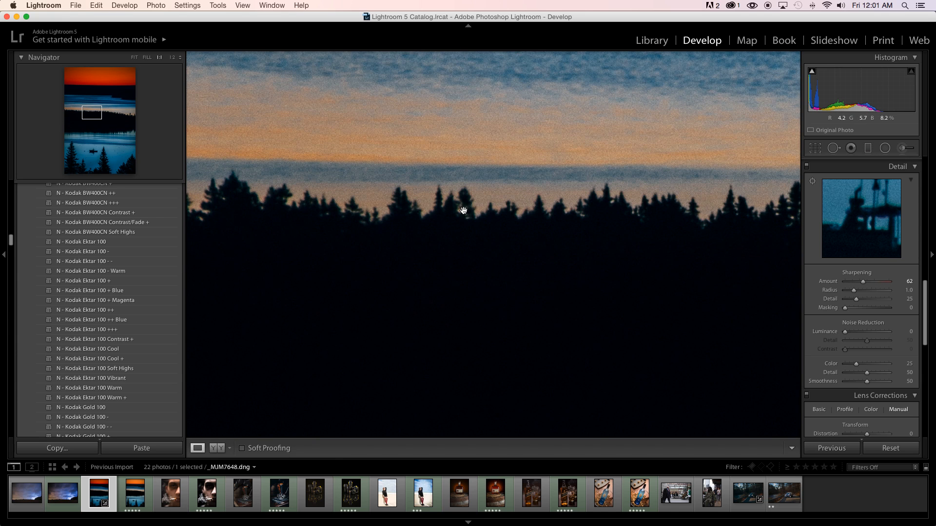
scroll(467, 270, up, 5)
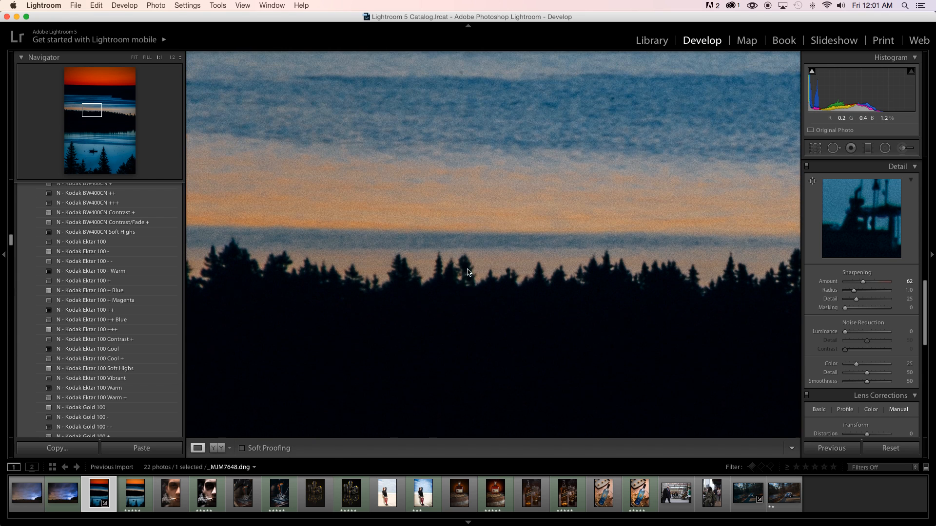
scroll(467, 269, up, 4)
scroll(467, 269, up, 3)
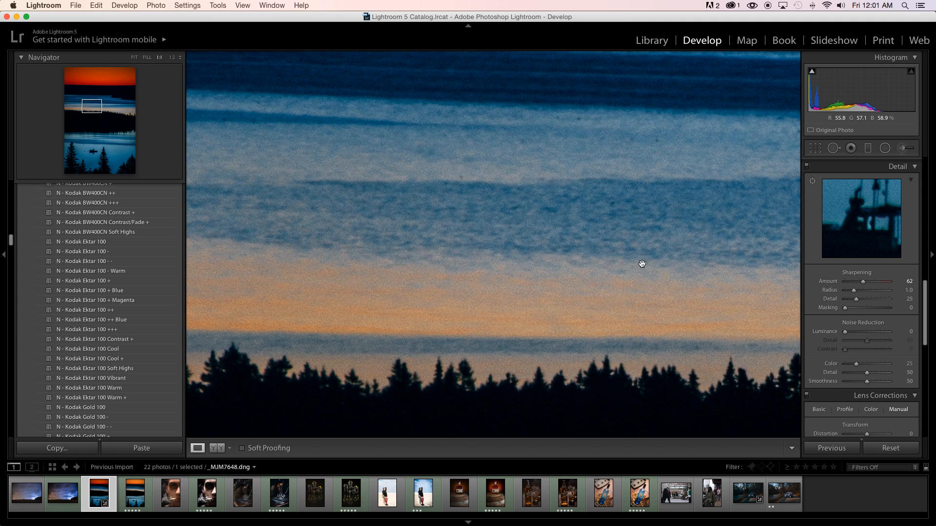
scroll(881, 303, down, 3)
scroll(882, 304, down, 10)
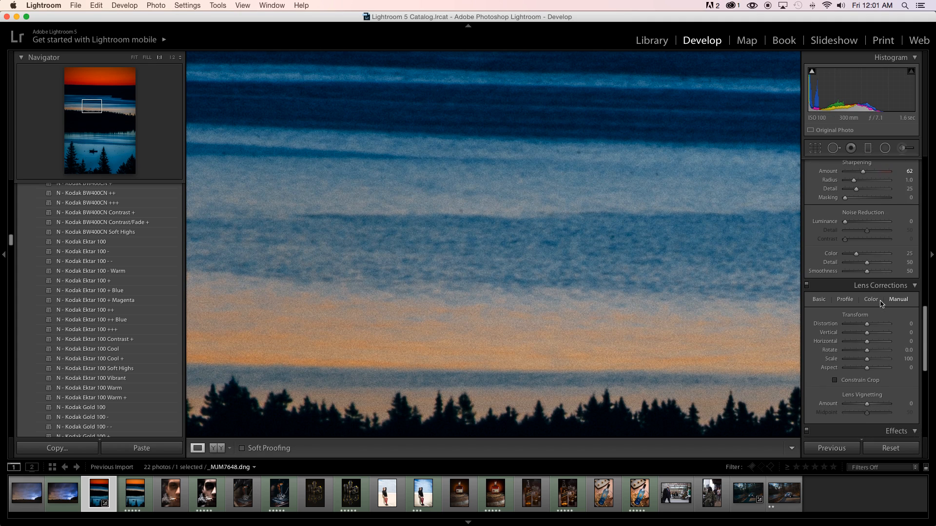
scroll(881, 303, down, 1)
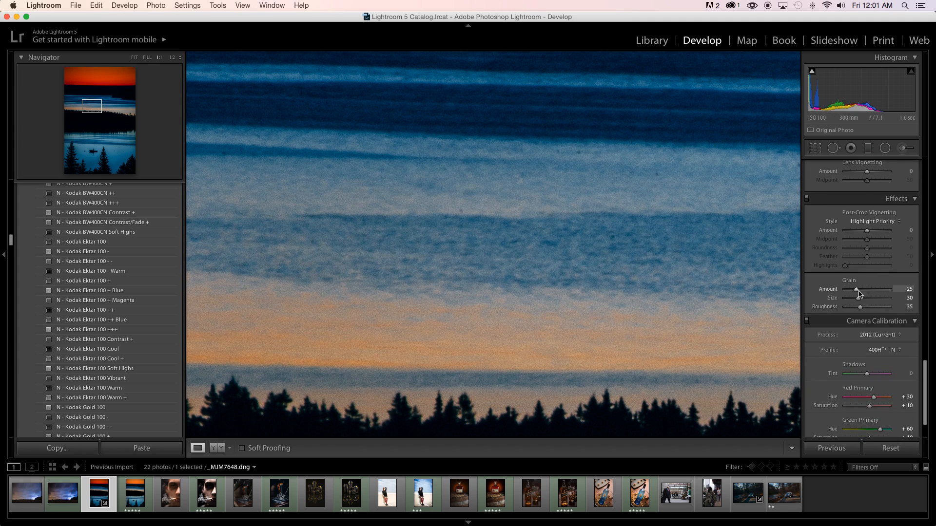
drag(856, 290, 827, 291)
click(684, 250)
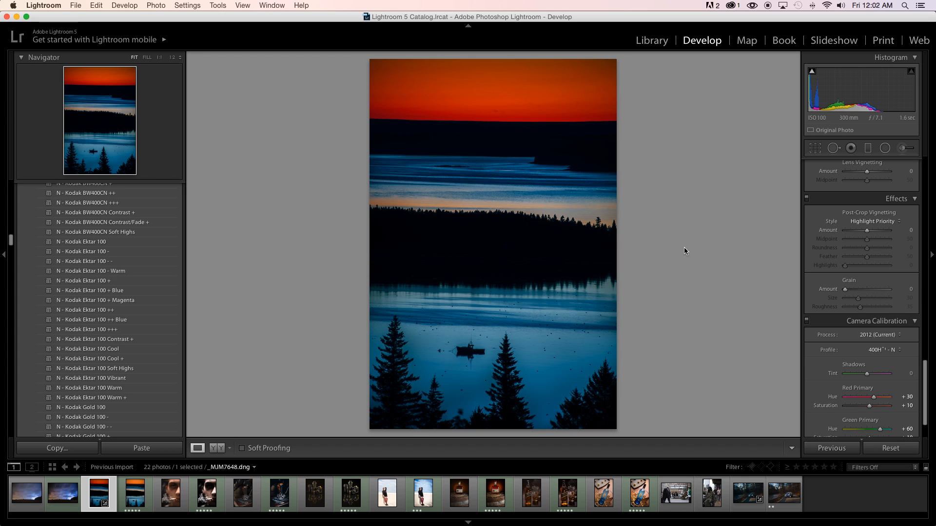
Heal the dust spots in the orange sky just above the horizon using Spot Removal at size 68, feather 56 and opacity 100.
click(513, 120)
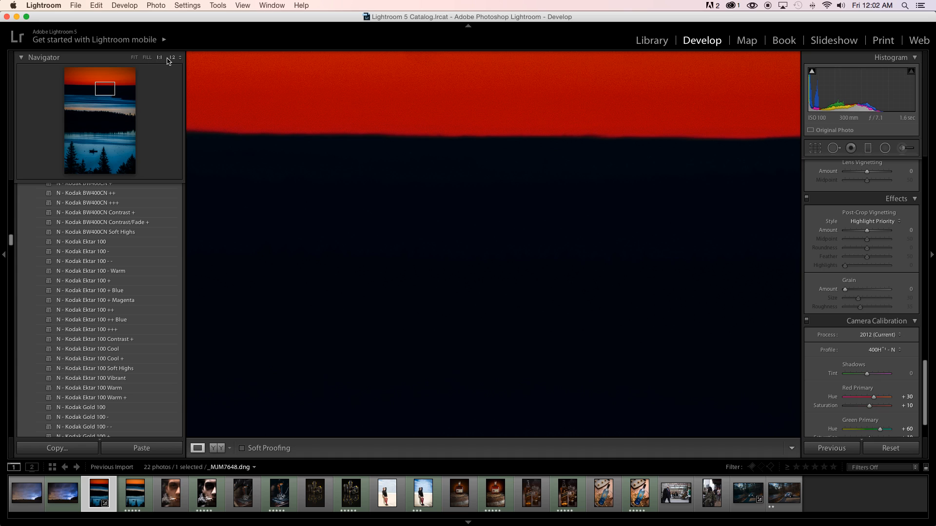
click(172, 59)
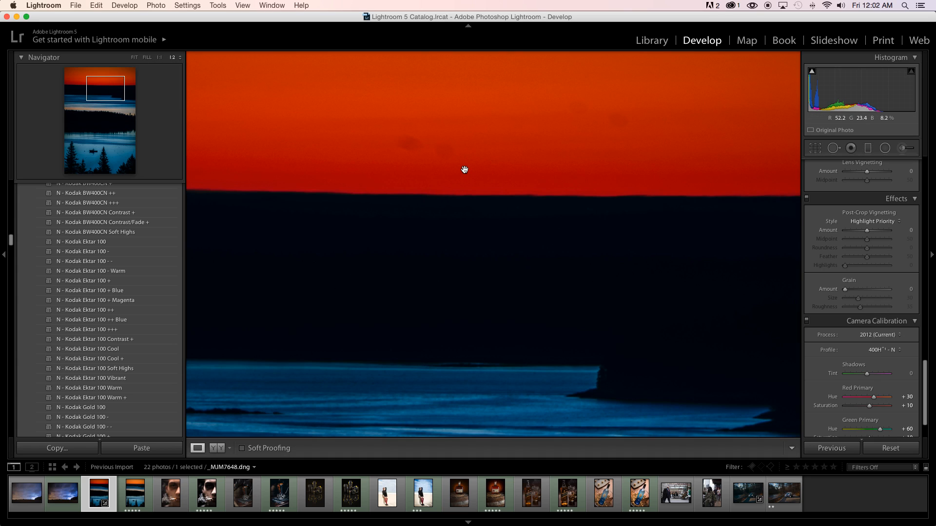
scroll(464, 170, up, 3)
scroll(465, 170, up, 5)
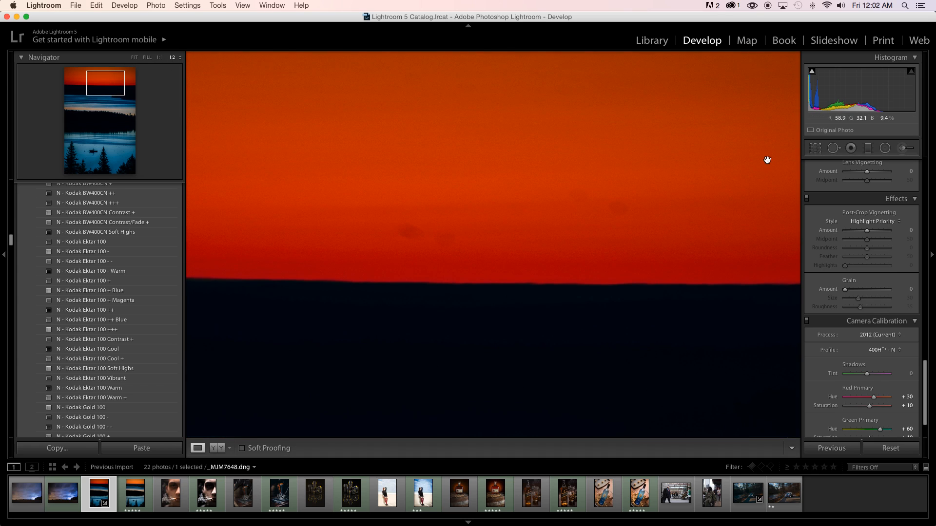
click(834, 148)
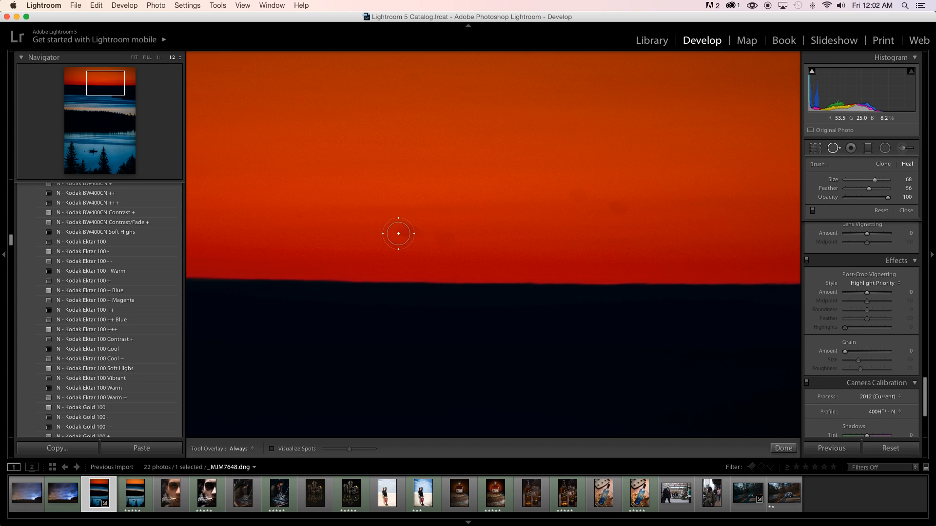
mouse_move(401, 233)
mouse_down()
mouse_move(443, 237)
mouse_move(399, 234)
mouse_up()
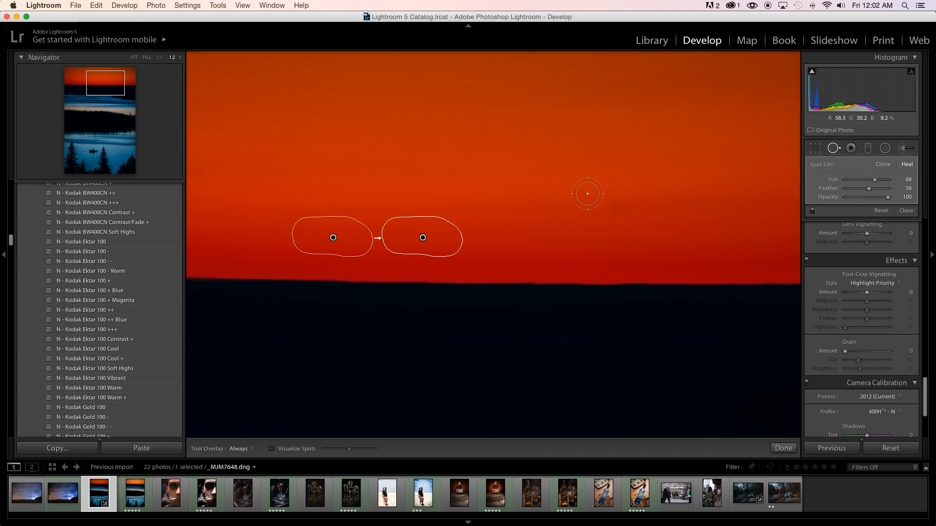
mouse_move(563, 194)
mouse_down()
mouse_move(620, 205)
mouse_move(594, 210)
mouse_up()
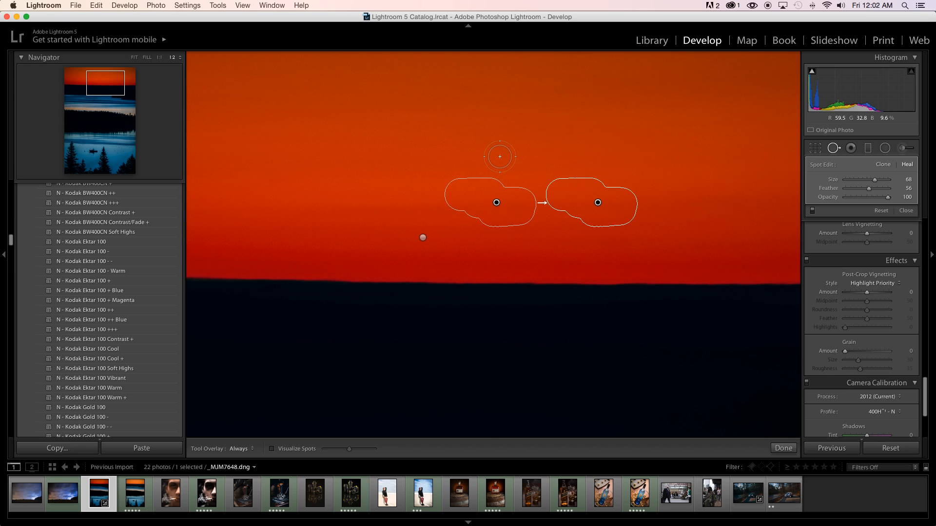
Heal the remaining spots in the upper middle of the sky, enlarging the healing brush to size 75, and close Spot Removal.
drag(474, 150, 486, 277)
scroll(405, 210, up, 2)
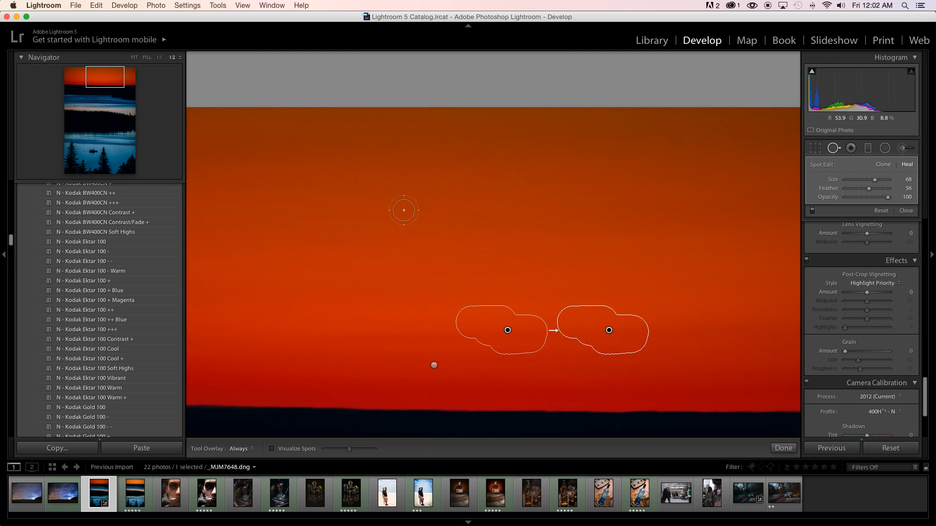
drag(409, 205, 450, 205)
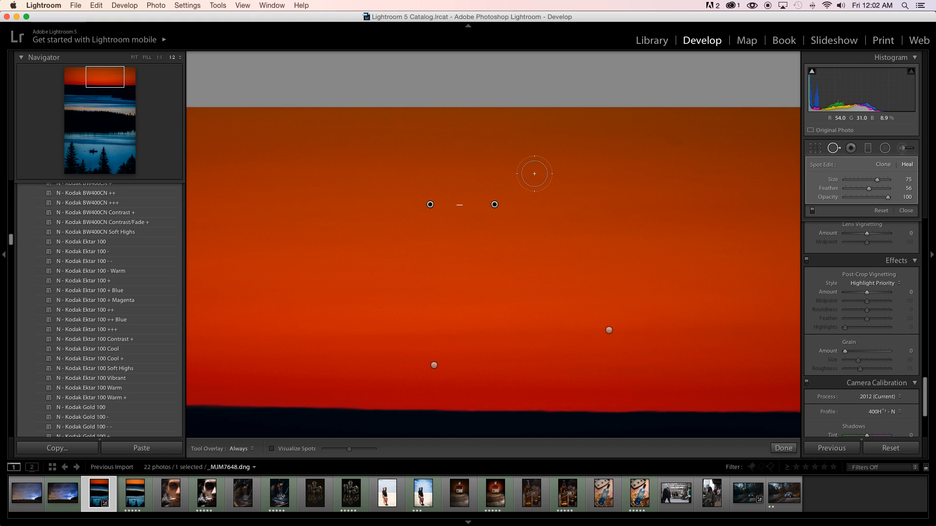
drag(531, 175, 582, 217)
click(672, 142)
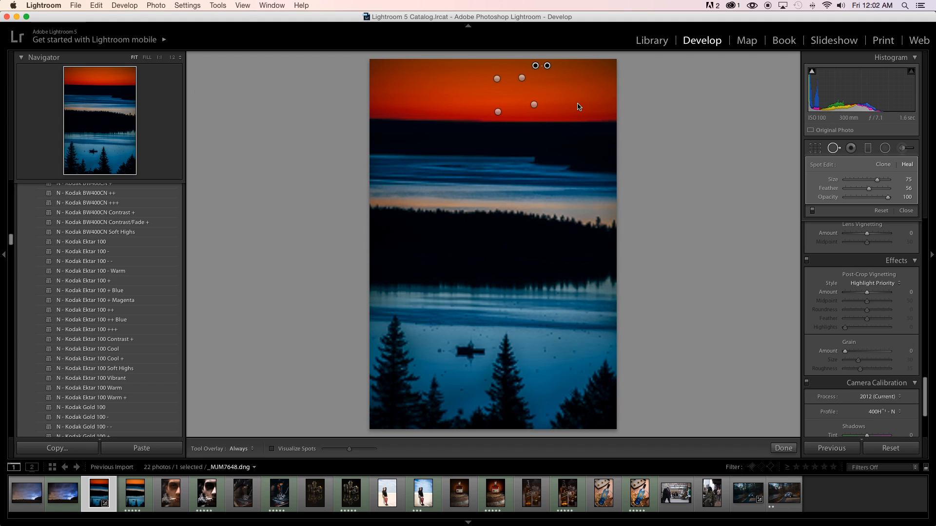
click(834, 151)
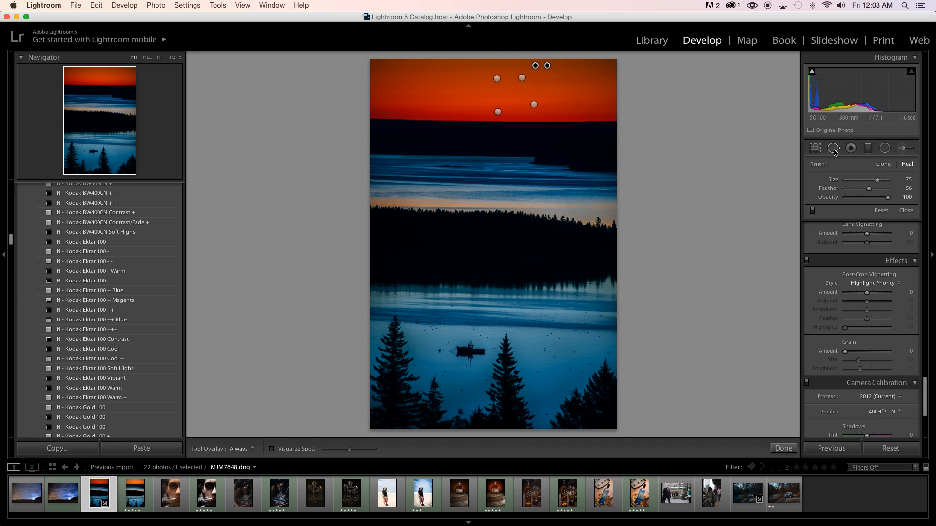
click(834, 149)
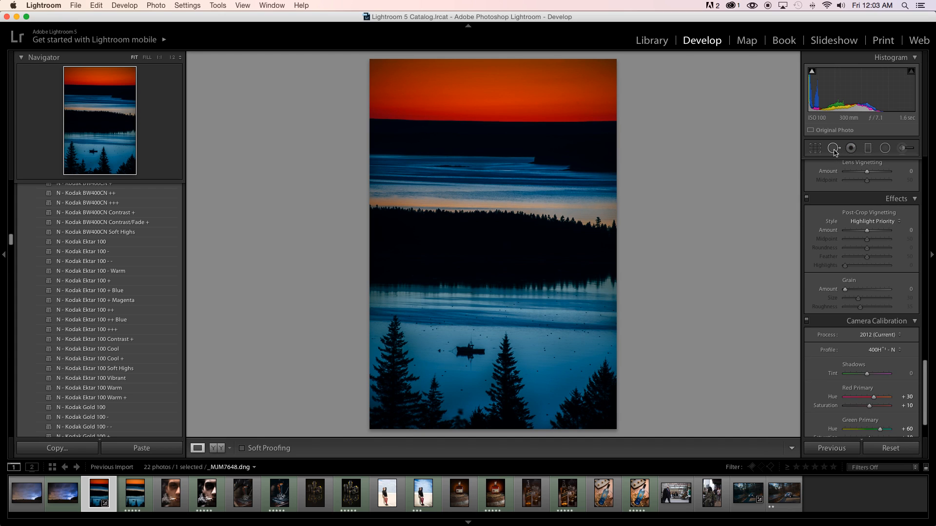
Heal three dust spots in the right part of the orange sky with the size 75 healing brush, and close Spot Removal.
click(580, 104)
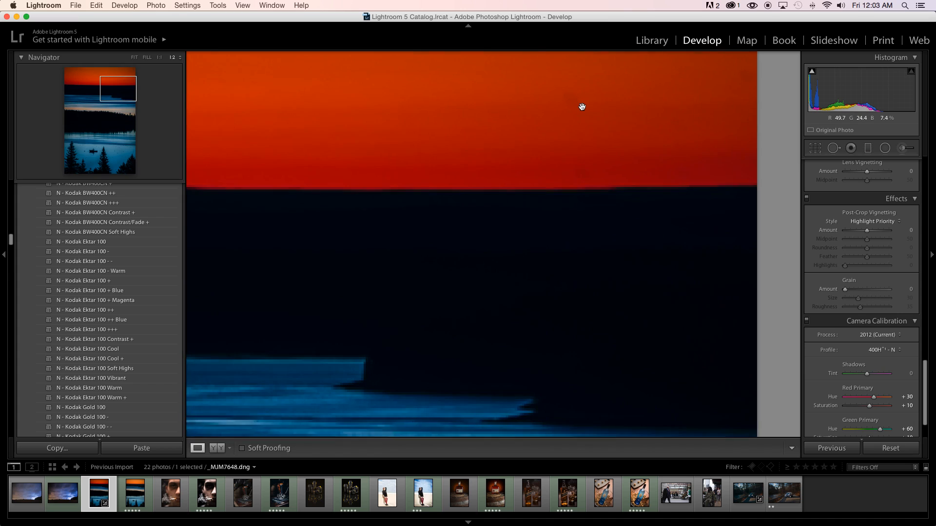
scroll(619, 111, up, 5)
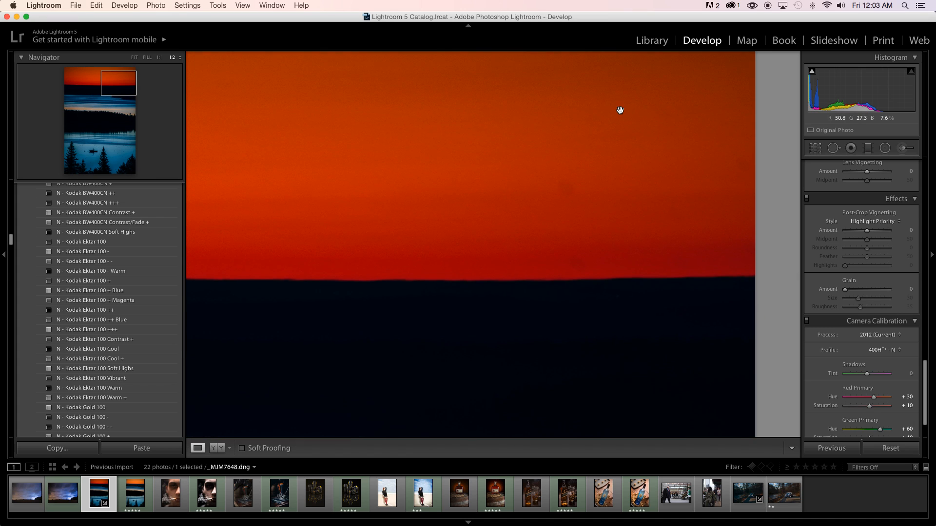
click(834, 148)
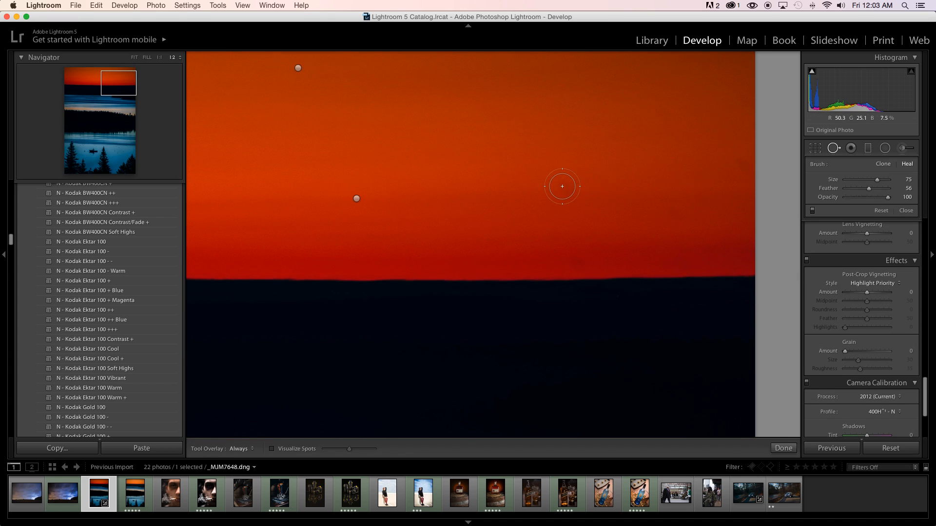
drag(561, 186, 573, 187)
drag(671, 212, 702, 206)
drag(737, 161, 739, 161)
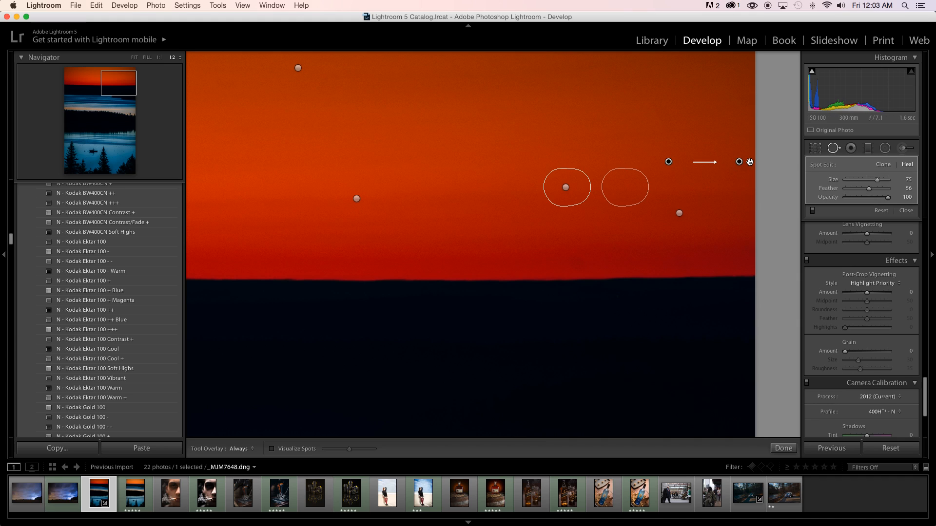
click(833, 150)
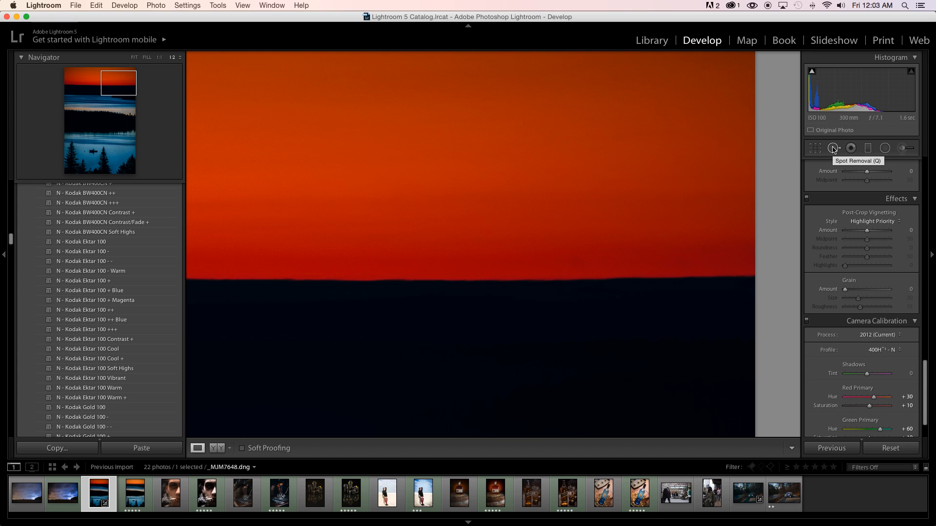
click(704, 156)
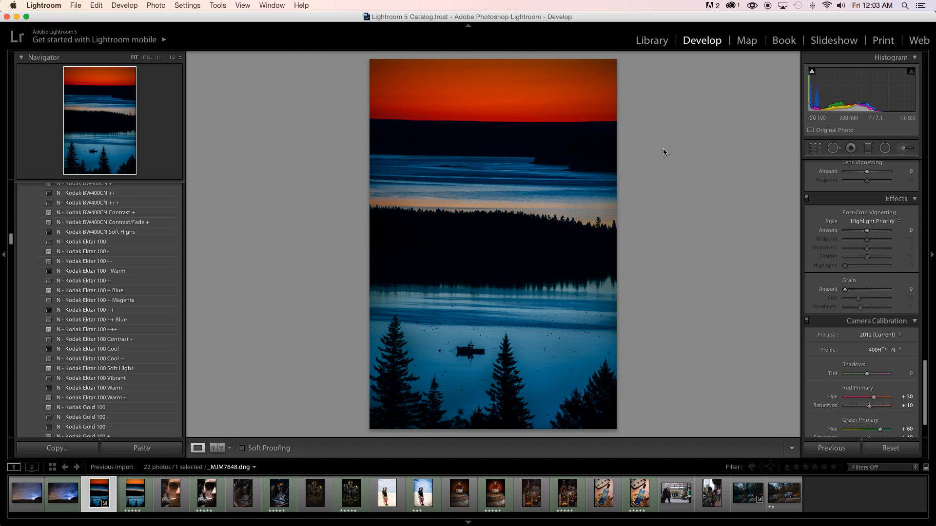
Heal the dust spot in the upper-left part of the sky with Spot Removal, and return to the full-photo view.
click(436, 79)
drag(435, 79, 516, 111)
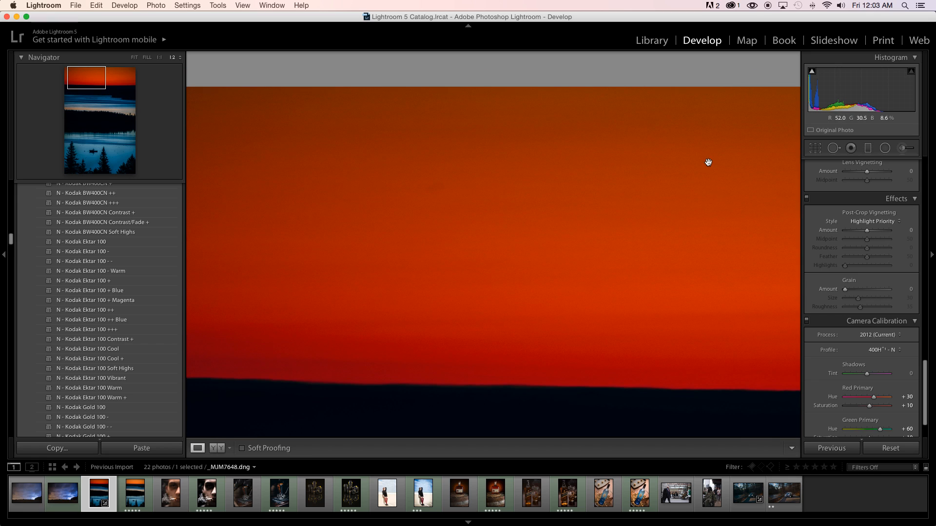
click(834, 148)
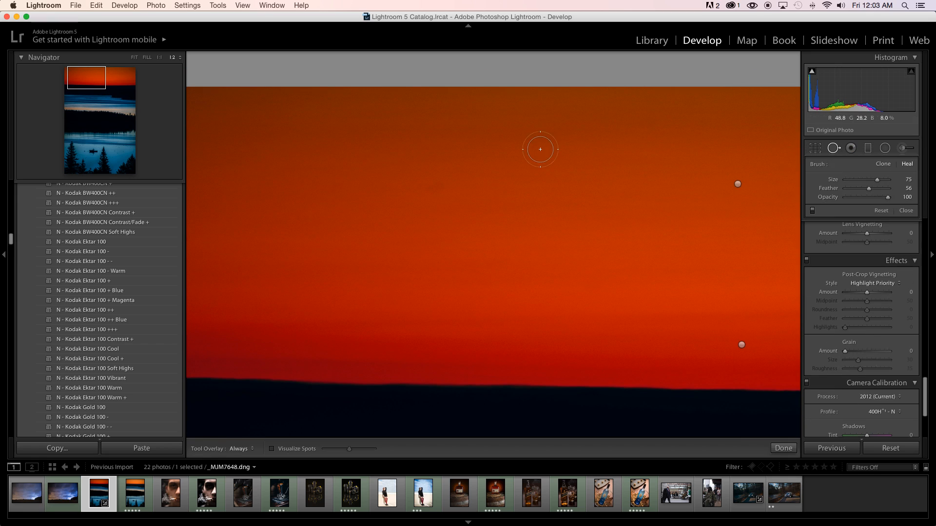
click(435, 188)
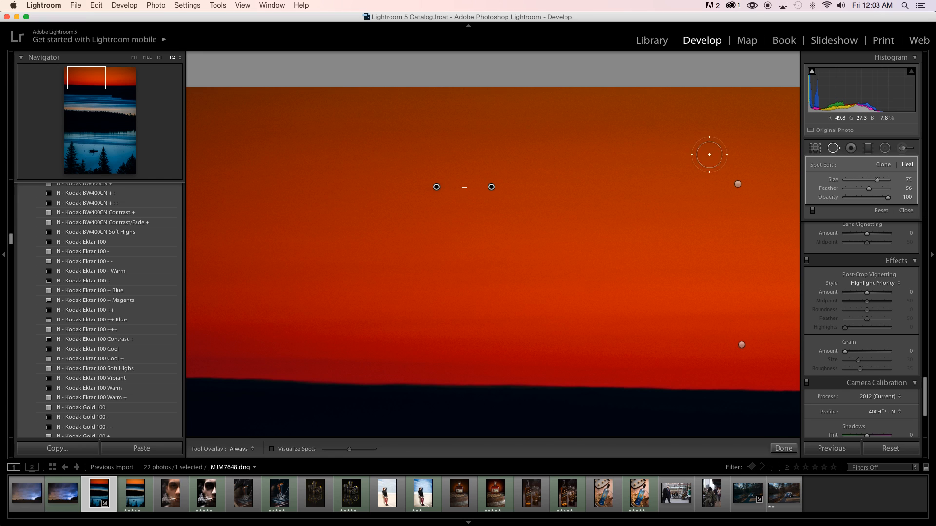
click(831, 151)
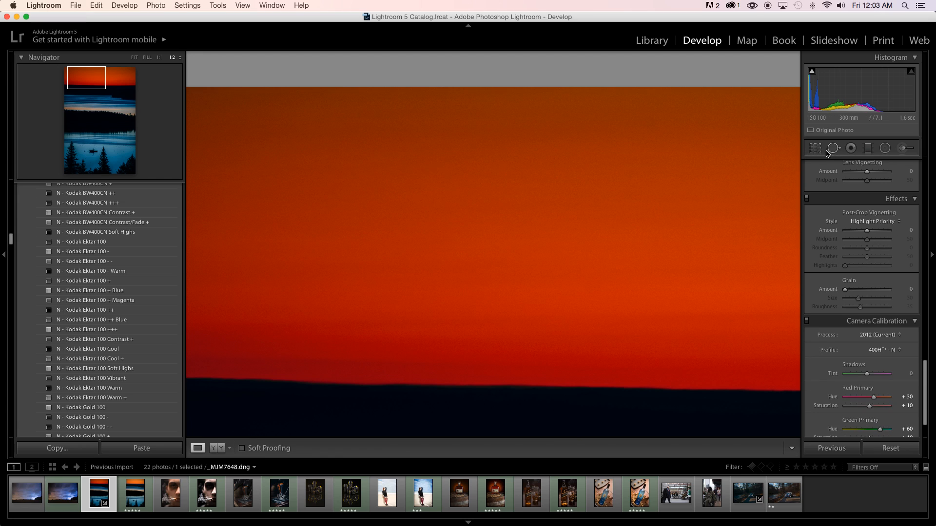
click(644, 161)
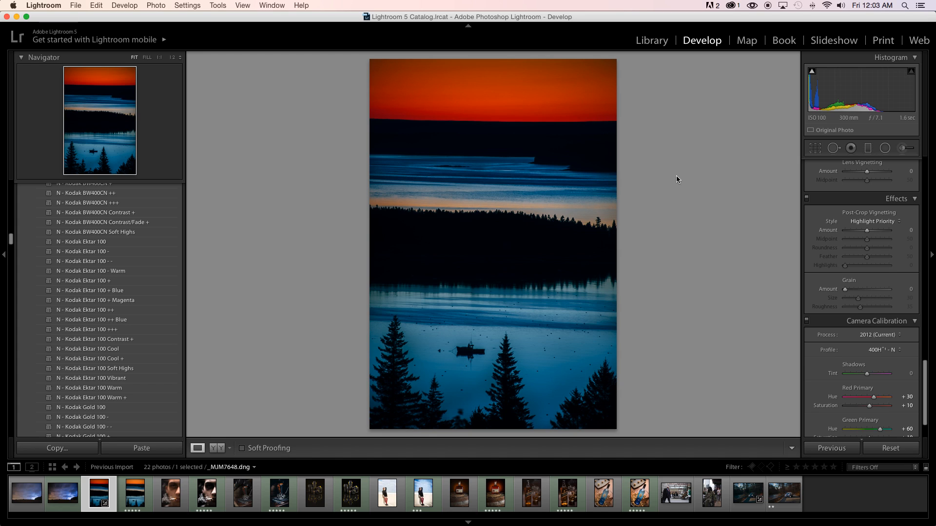
Compare the edited DNG with the neighbouring version _MJM7648.jpg.
key(Right)
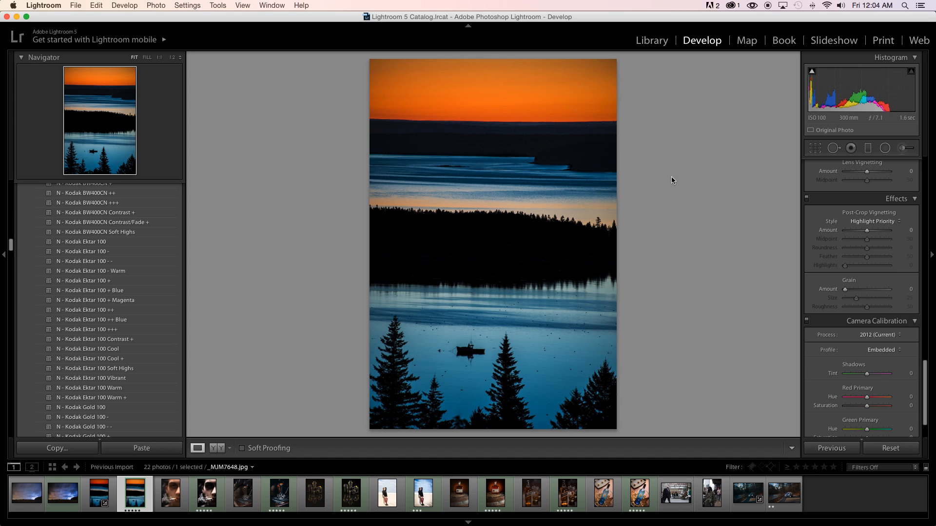
key(Left)
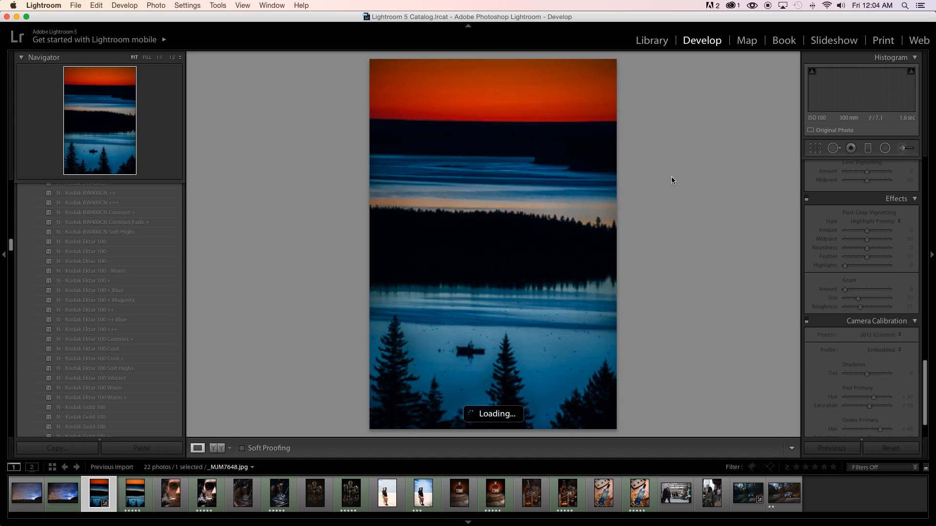